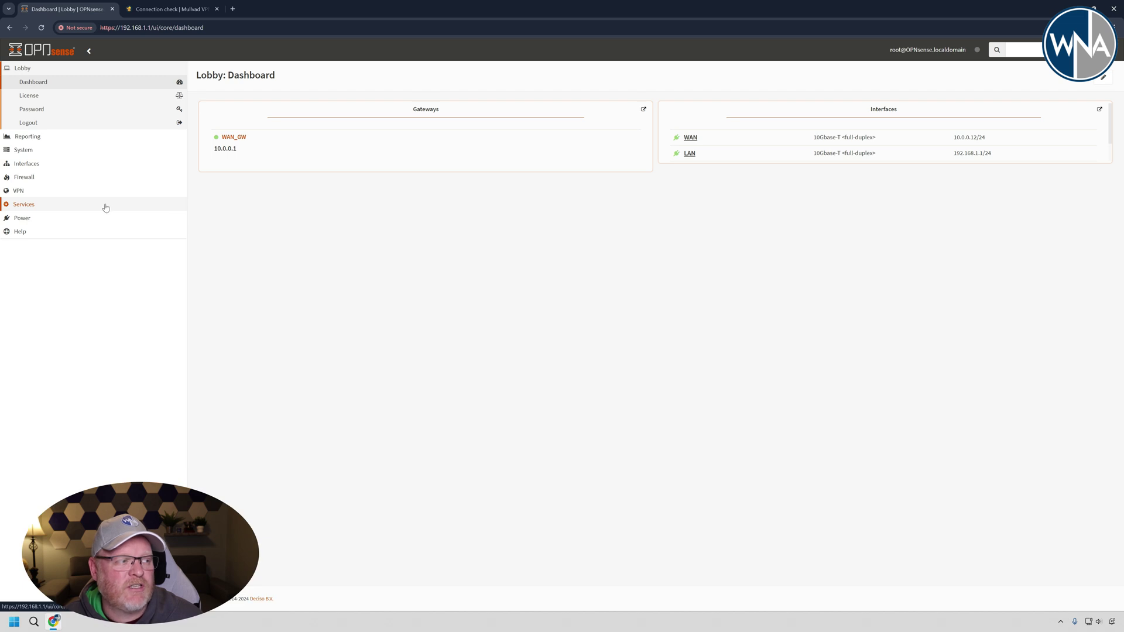
- Go to the Unbound DNS over TLS page under Services > Unbound DNS
{"action": "left_click", "coordinate": [106, 208]}
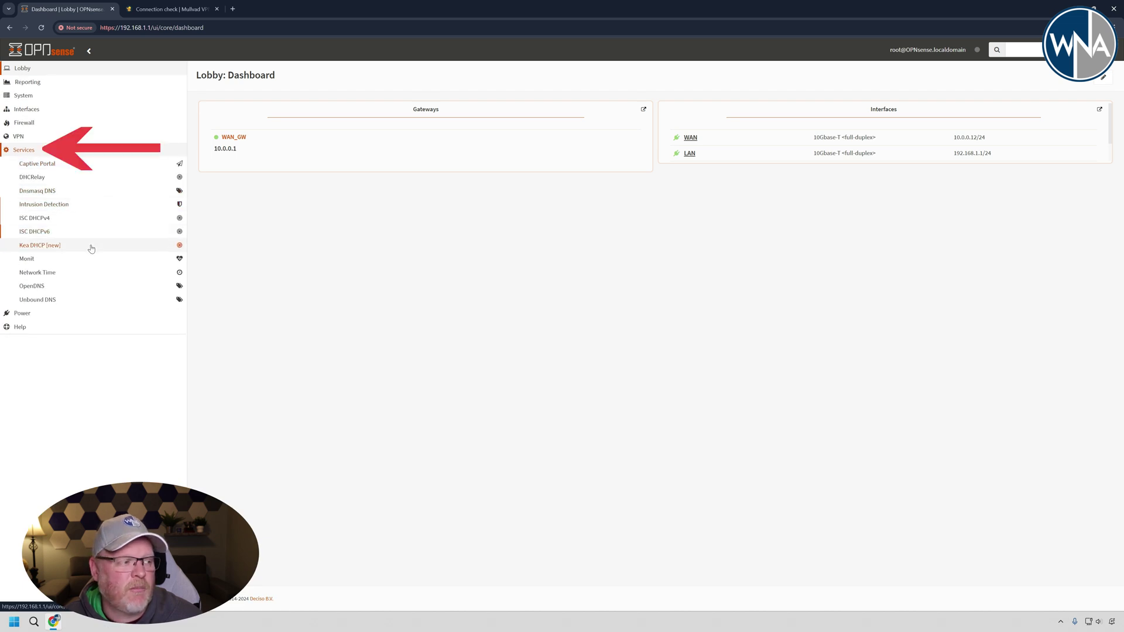
{"action": "left_click", "coordinate": [76, 298]}
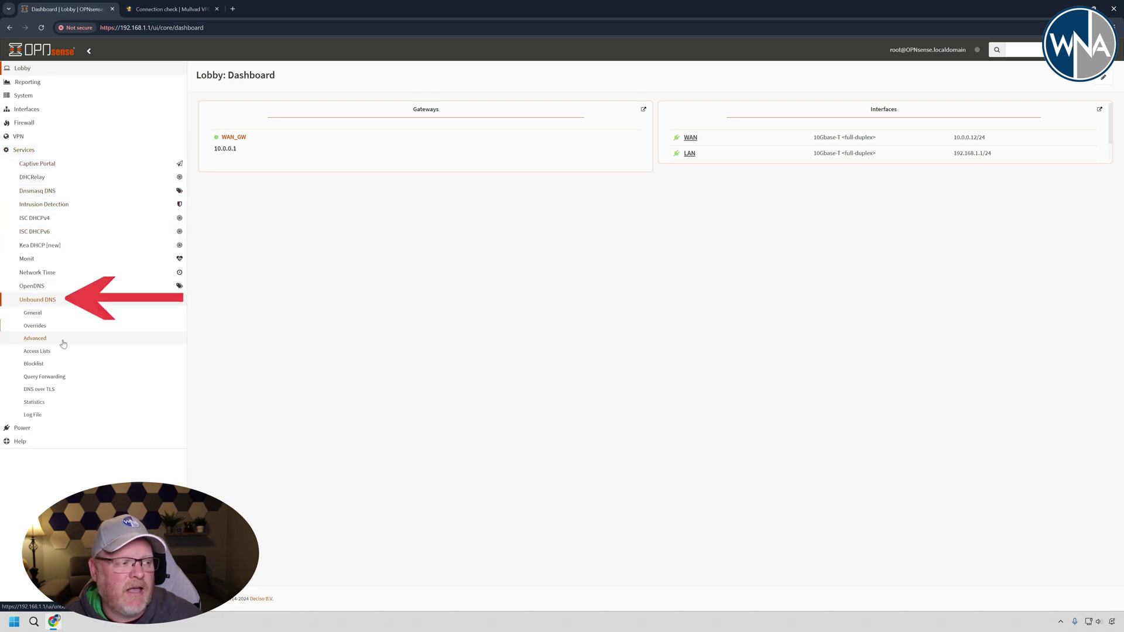
{"action": "left_click", "coordinate": [55, 388]}
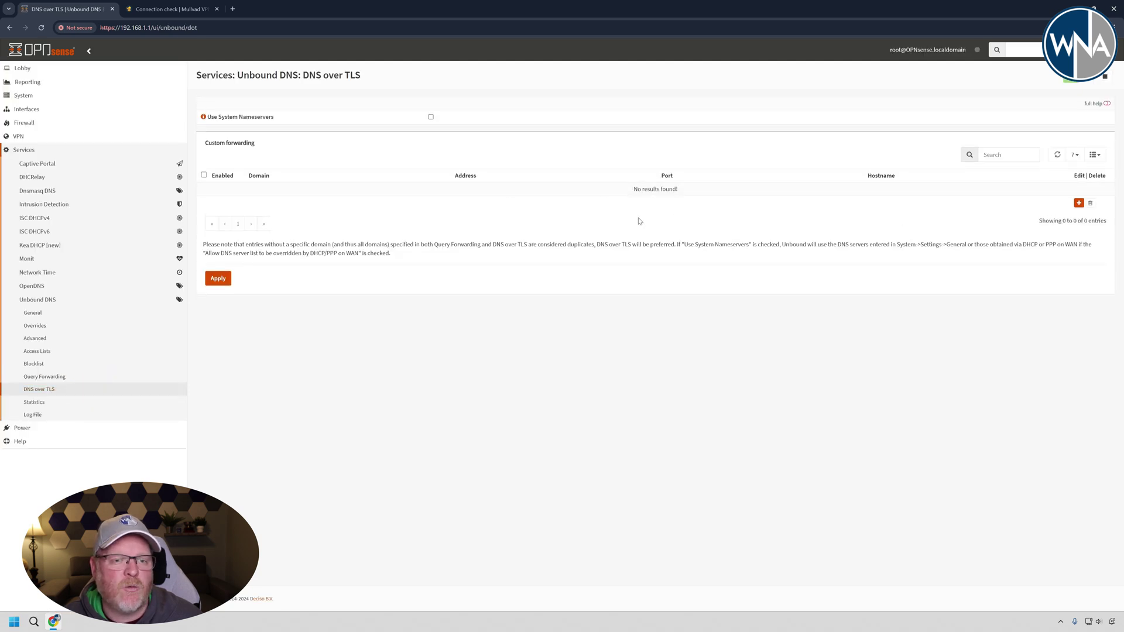
- Add and save a DNS over TLS server: 194.242.2.3, port 853, verify CN adblock.dns.mullvad.net
{"action": "left_click", "coordinate": [1078, 203]}
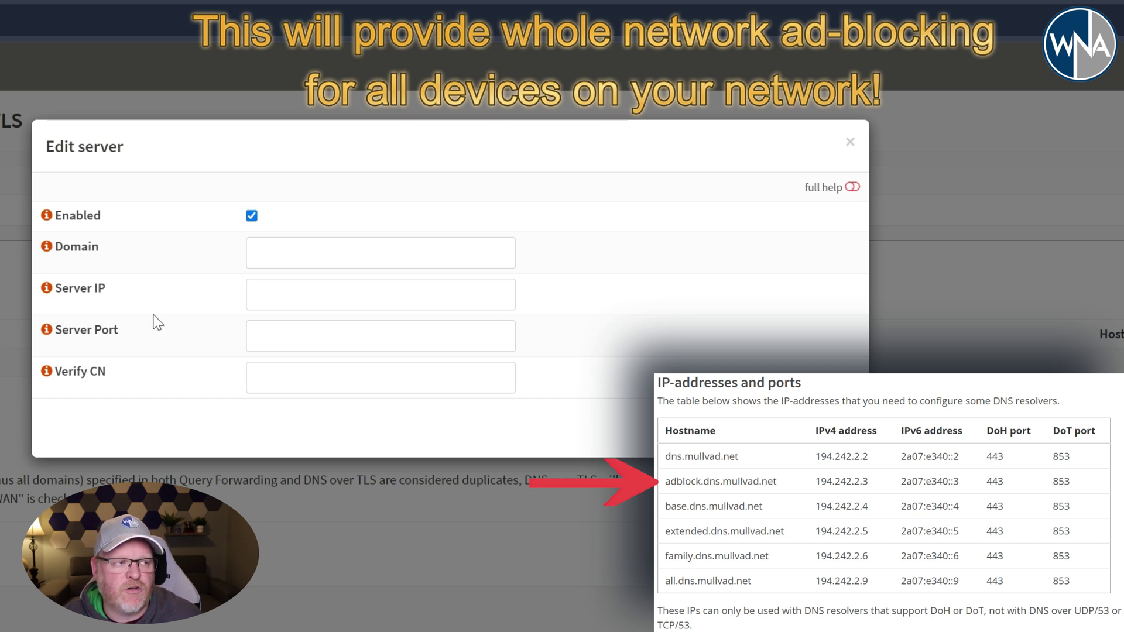
{"action": "left_click", "coordinate": [380, 379]}
{"action": "type", "text": "adblock.dns.mullvad.net"}
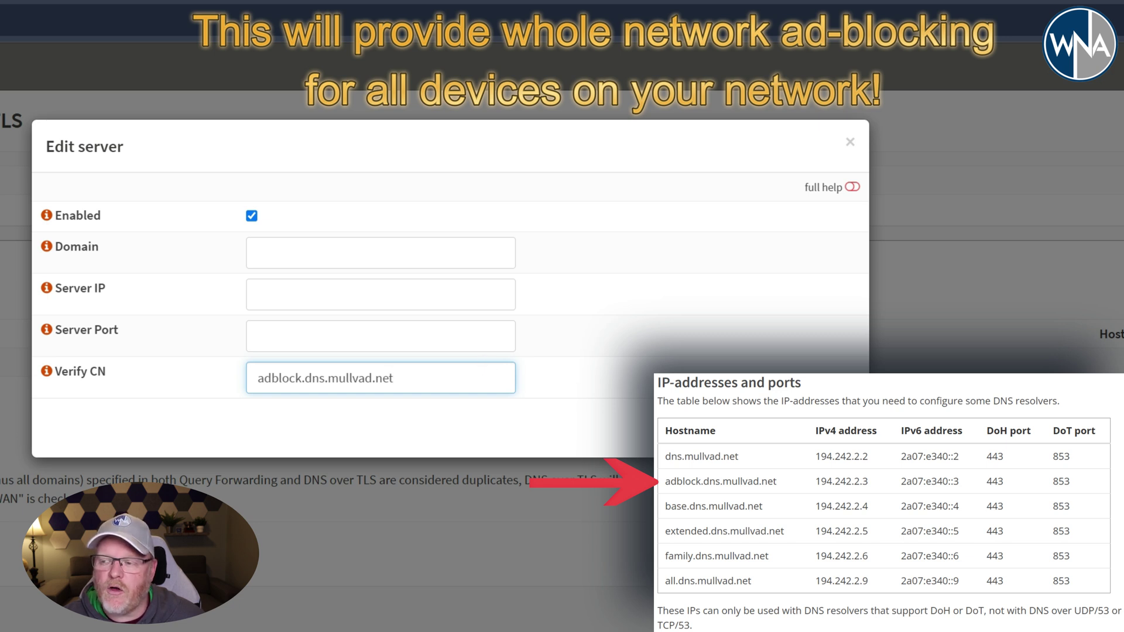
{"action": "key", "text": "Tab"}
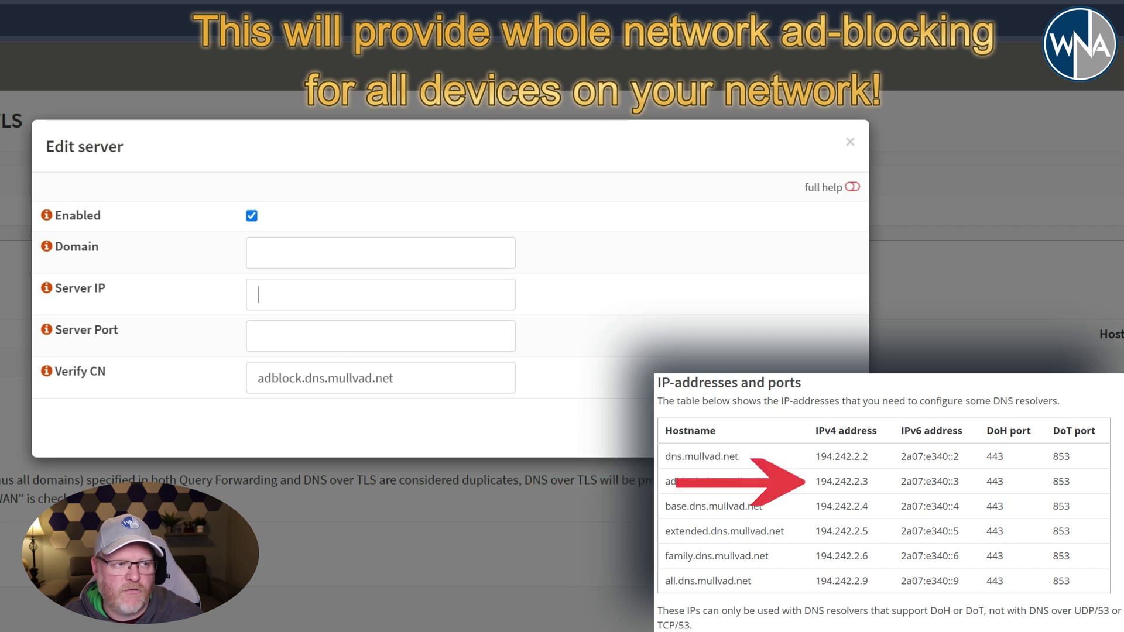
{"action": "key", "text": "shift+Tab"}
{"action": "key", "text": "shift+Tab"}
{"action": "key", "text": "shift+Tab"}
{"action": "type", "text": "194.242.2.3"}
{"action": "key", "text": "Tab"}
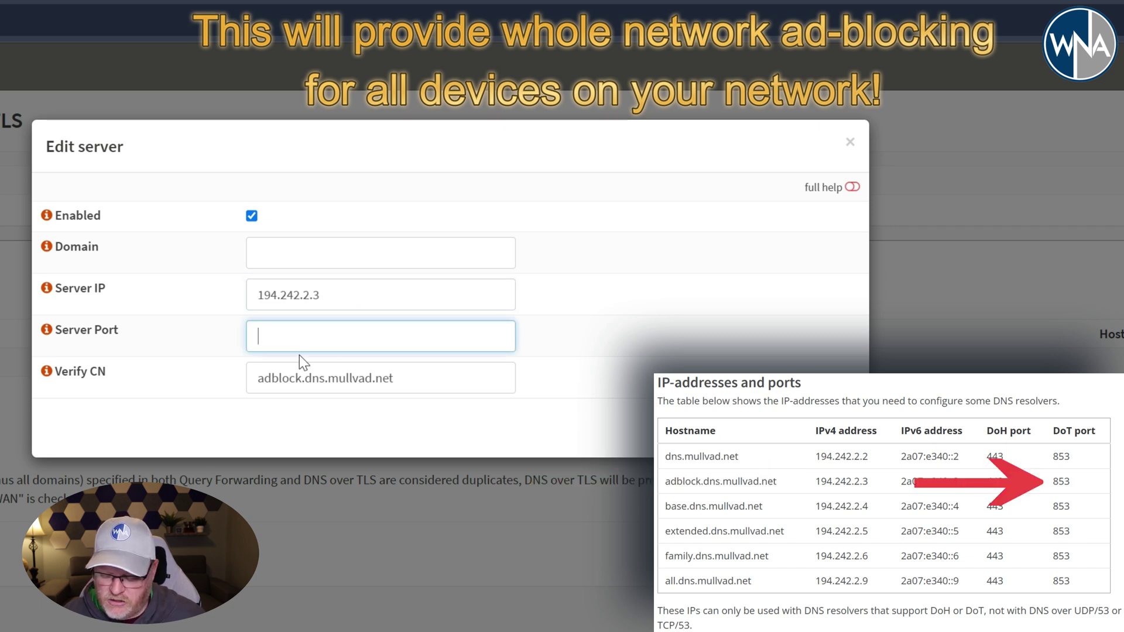
{"action": "type", "text": "853"}
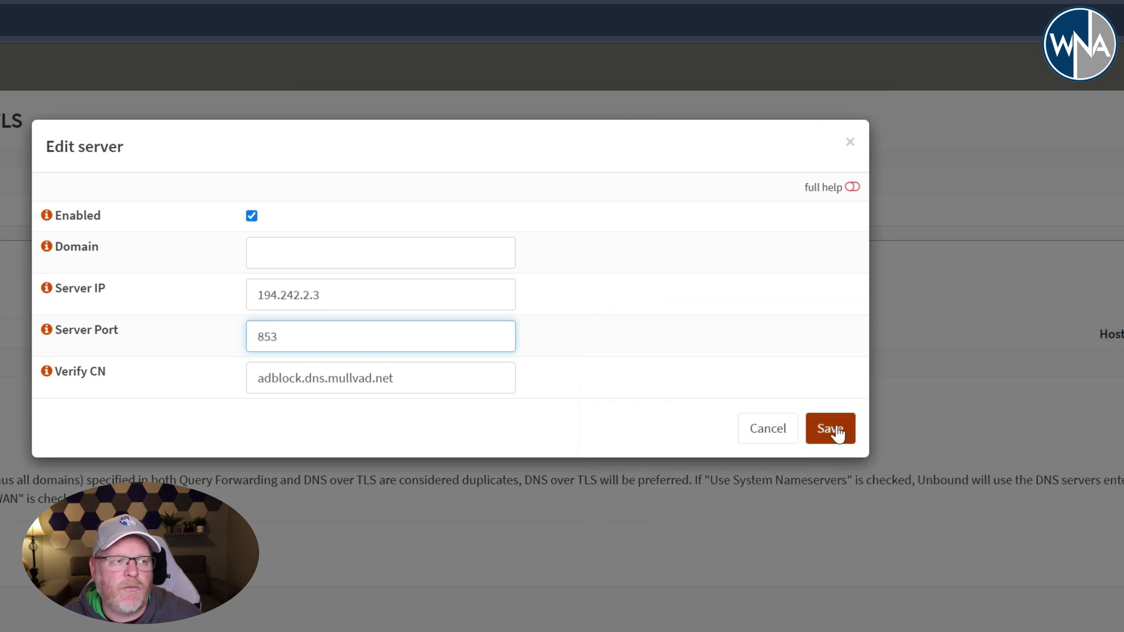
{"action": "left_click", "coordinate": [835, 430]}
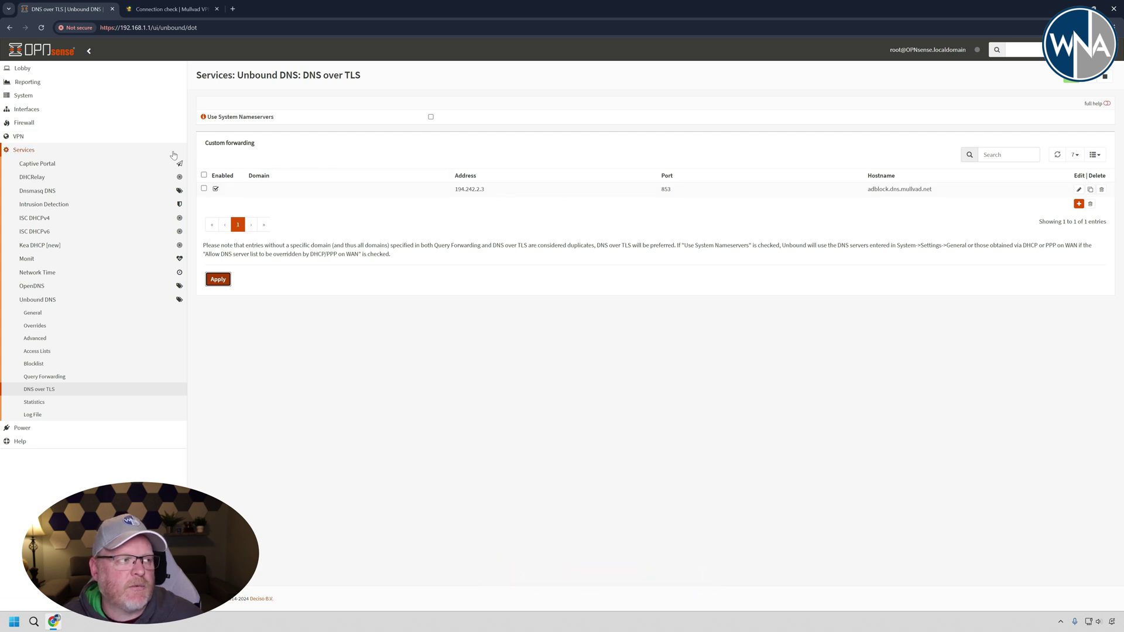
- Go to the System > Settings > General page
{"action": "left_click", "coordinate": [53, 95]}
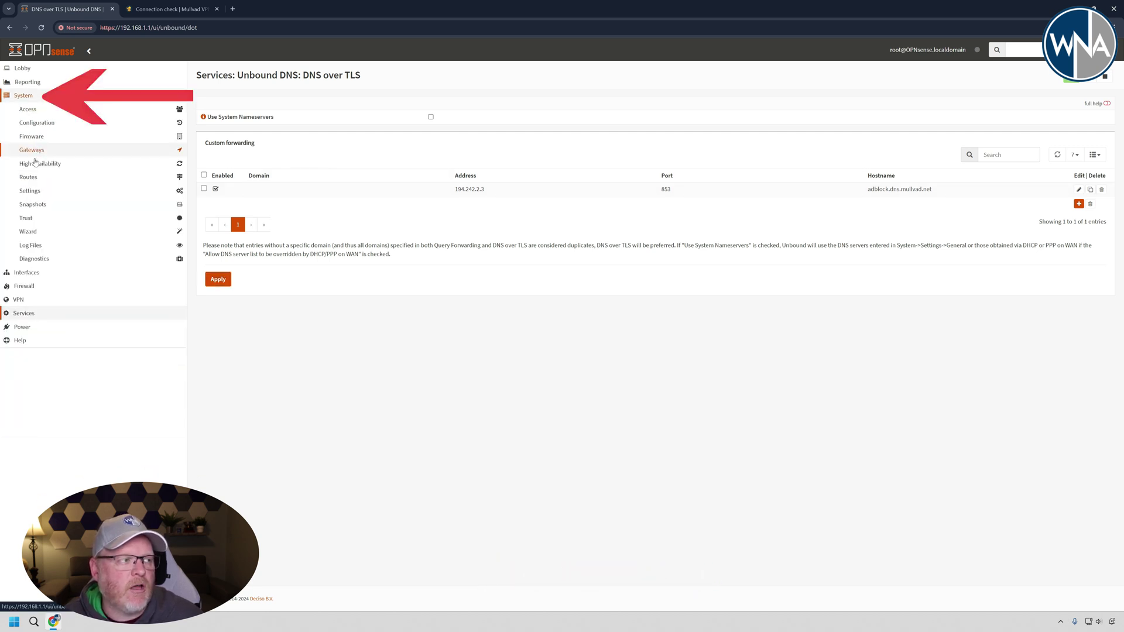
{"action": "left_click", "coordinate": [35, 191]}
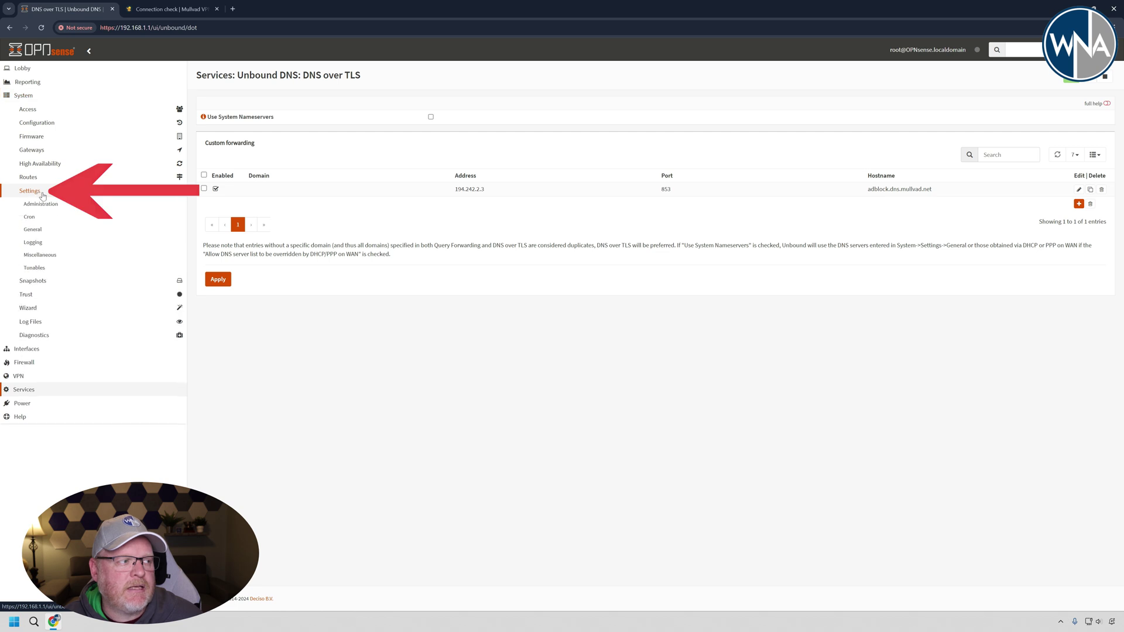
{"action": "left_click", "coordinate": [60, 236]}
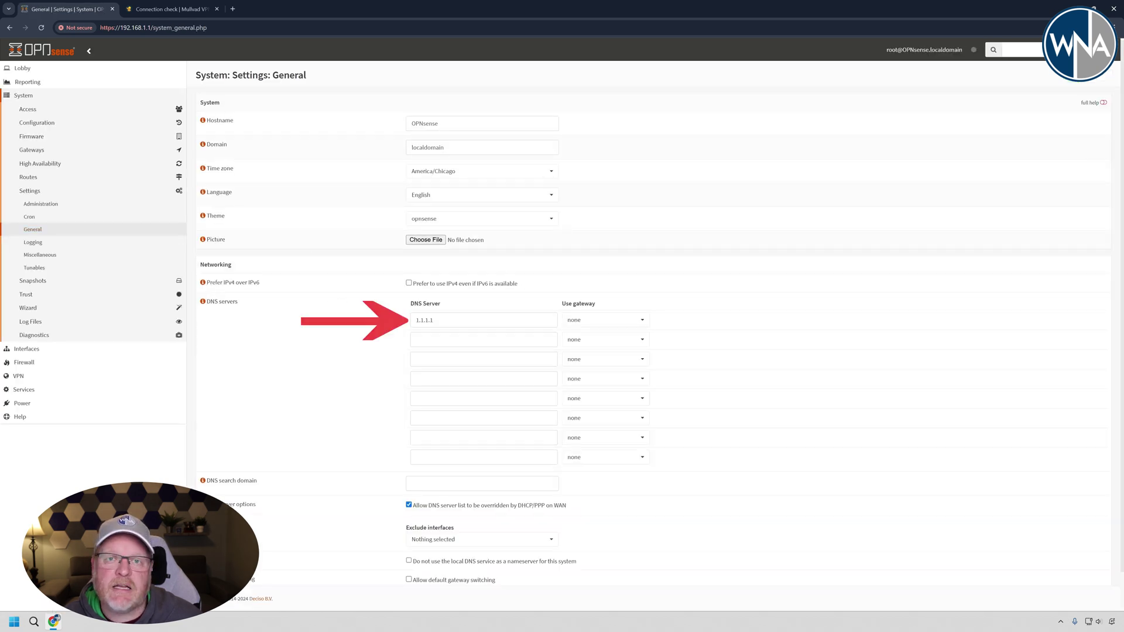
- Remove the 1.1.1.1 DNS server, disable DHCP/PPP override on WAN, and save
{"action": "double_click", "coordinate": [424, 319]}
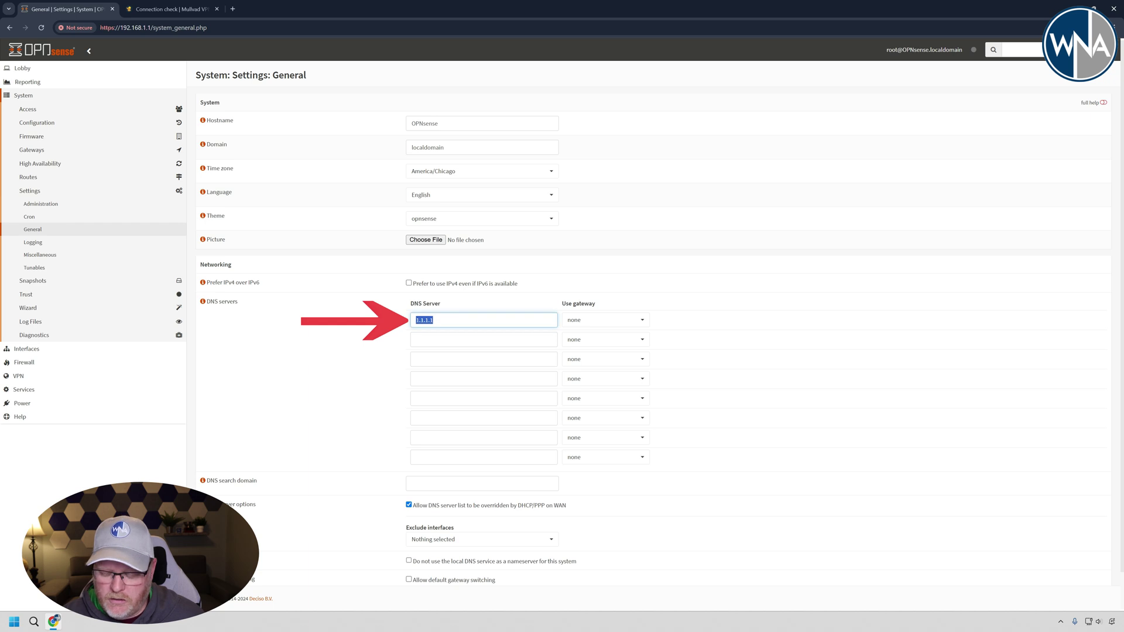
{"action": "key", "text": "BackSpace"}
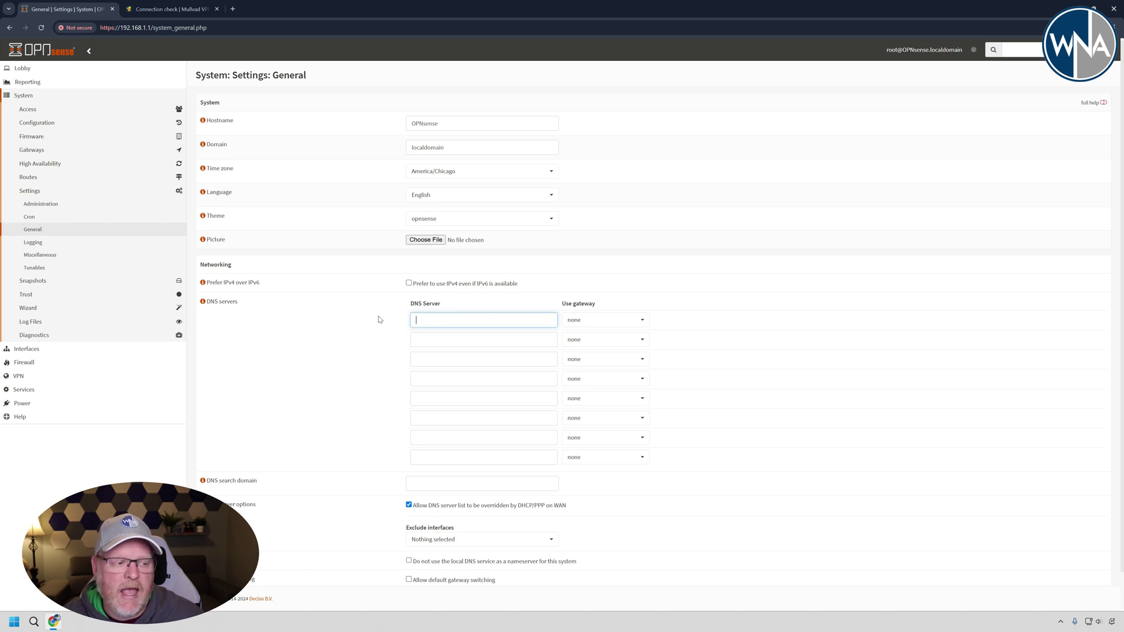
{"action": "left_click", "coordinate": [408, 507]}
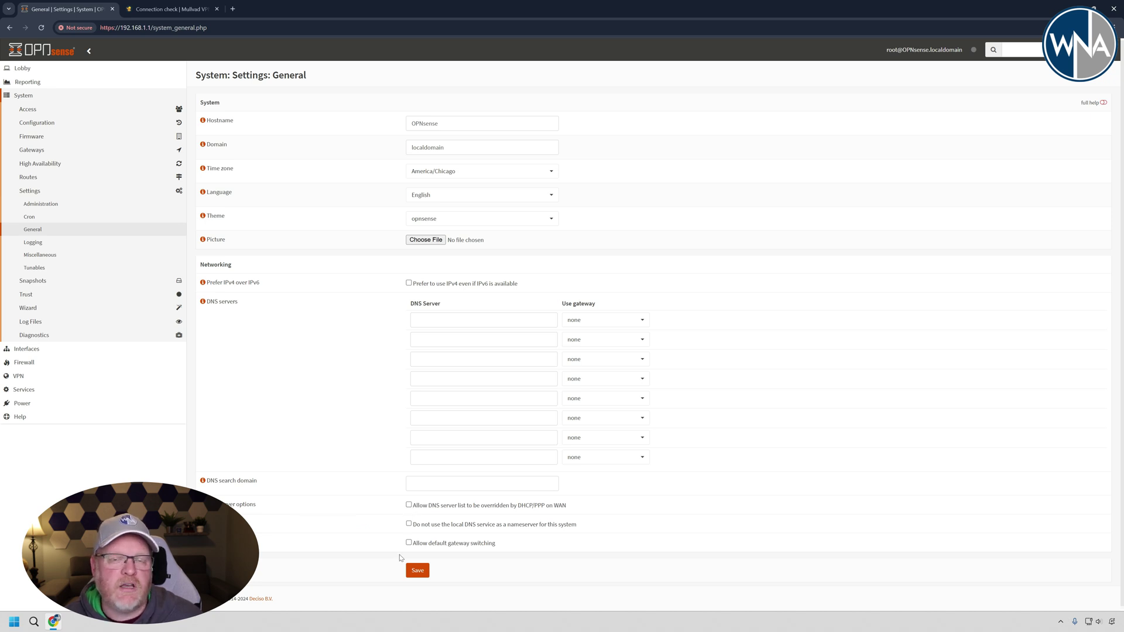
{"action": "left_click", "coordinate": [419, 571]}
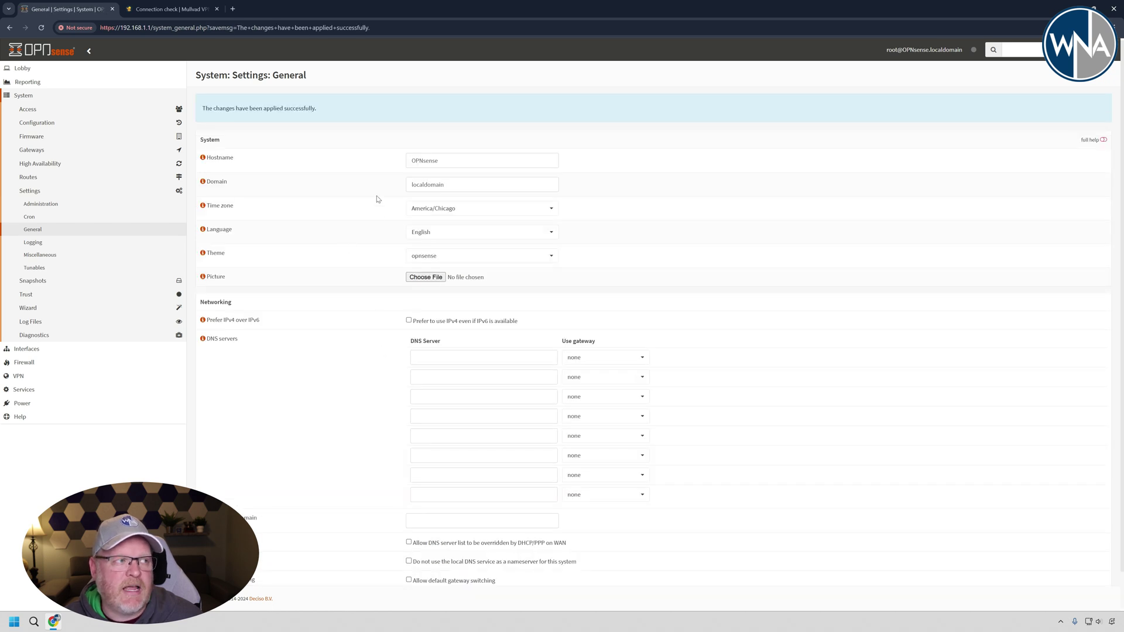
{"action": "left_click", "coordinate": [179, 10]}
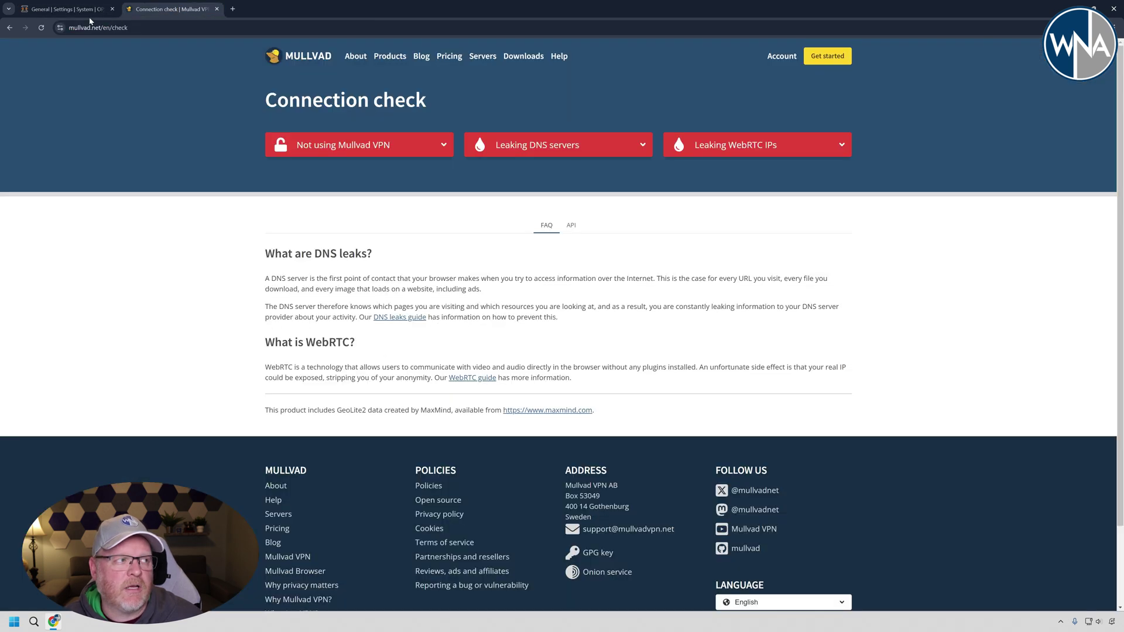
- Rerun the Mullvad connection check and expand the 'No DNS leaks' details
{"action": "left_click", "coordinate": [40, 27]}
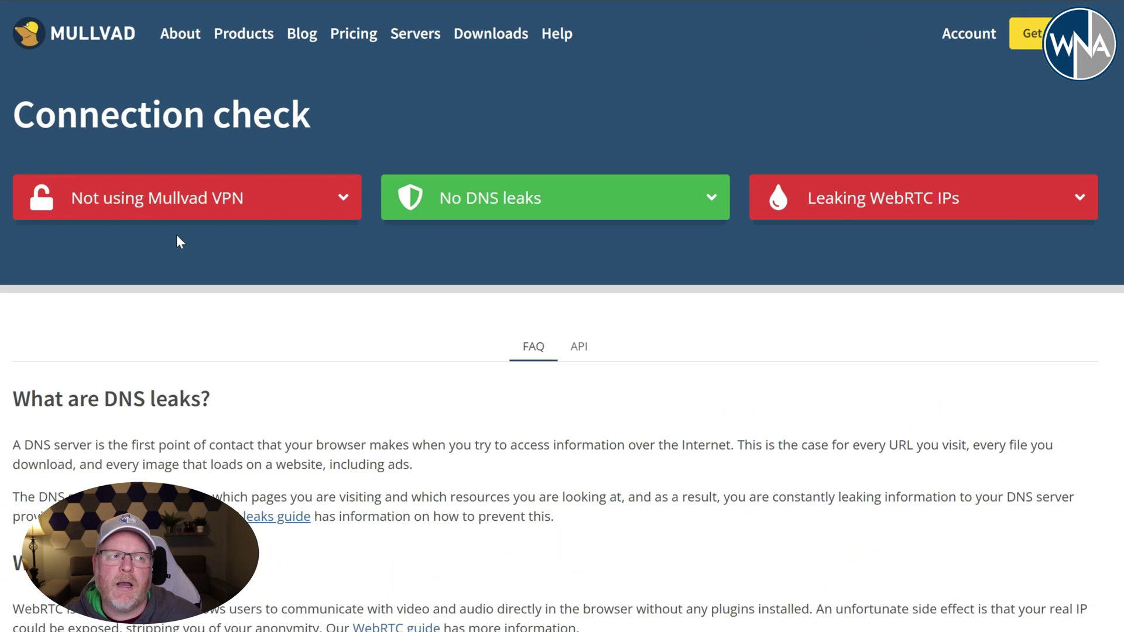
{"action": "left_click", "coordinate": [568, 205]}
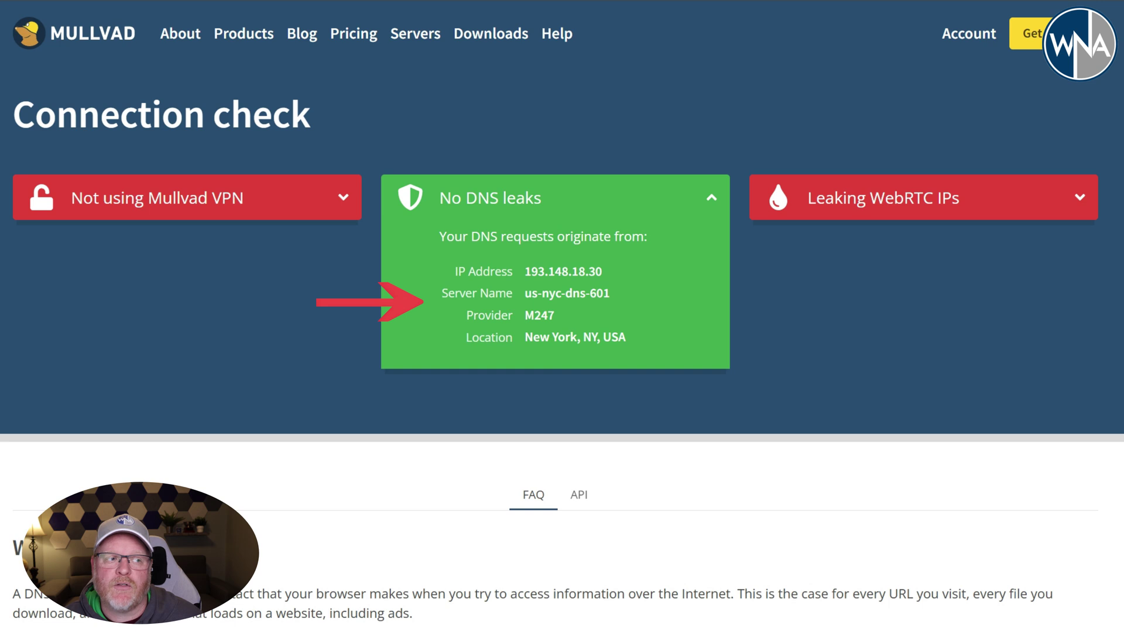